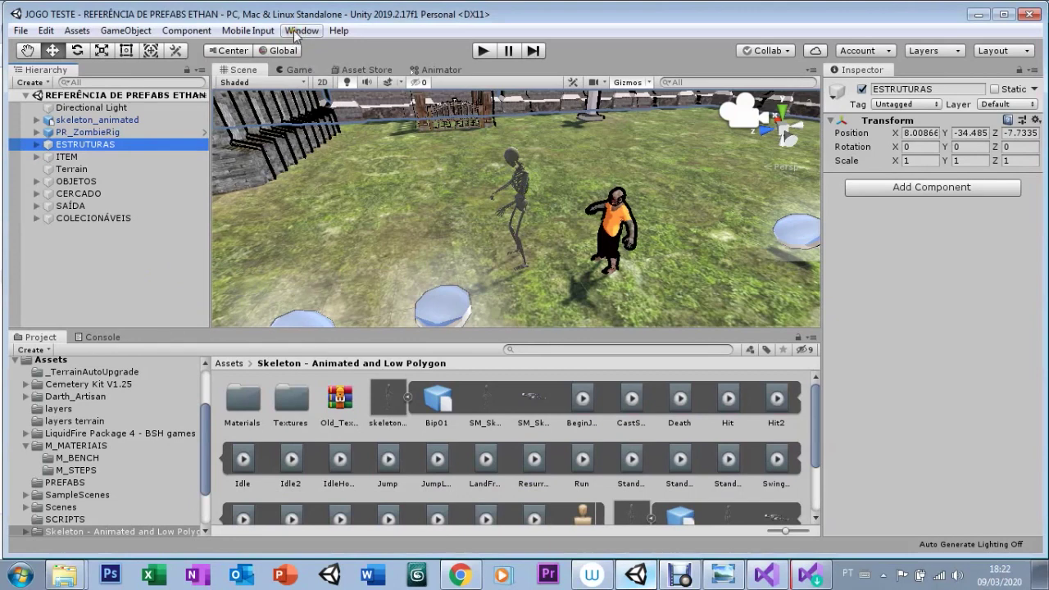
Step: Open the AI Navigation window beside the Inspector so the NavMesh display appears in the scene
left_click(293, 34)
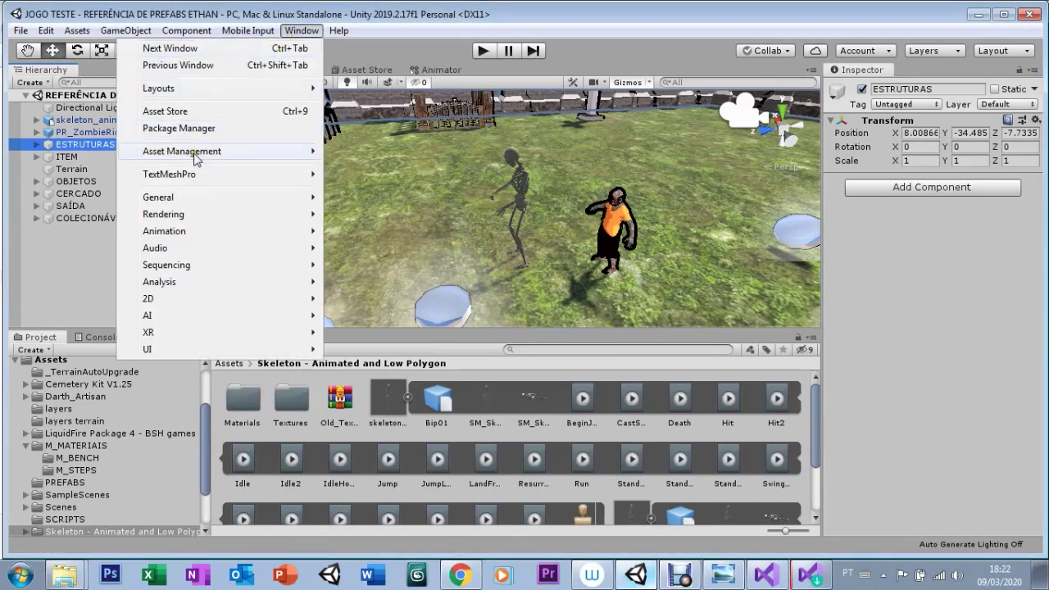
mouse_move(182, 318)
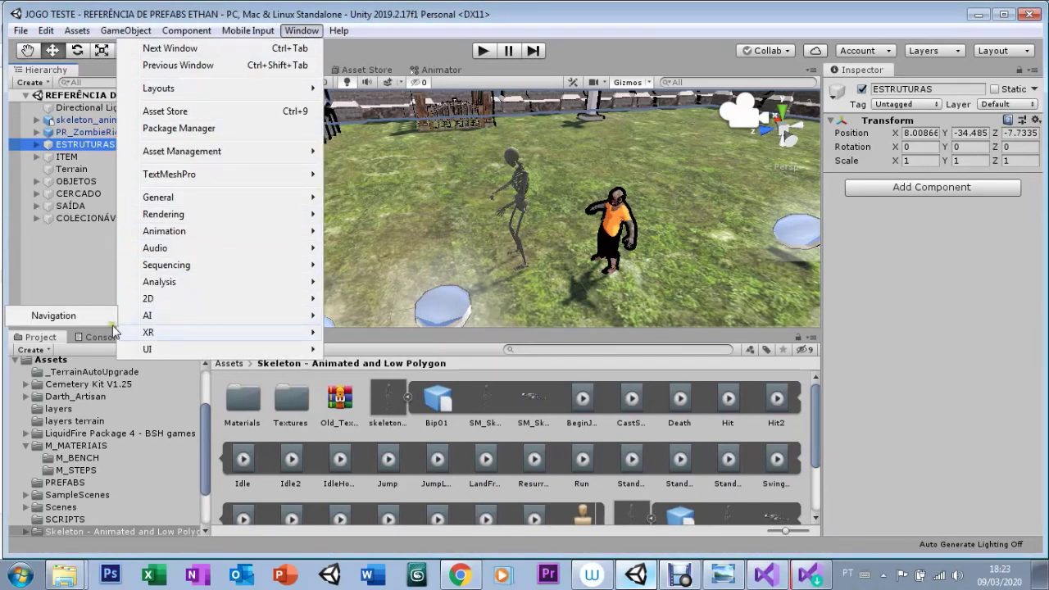
left_click(73, 316)
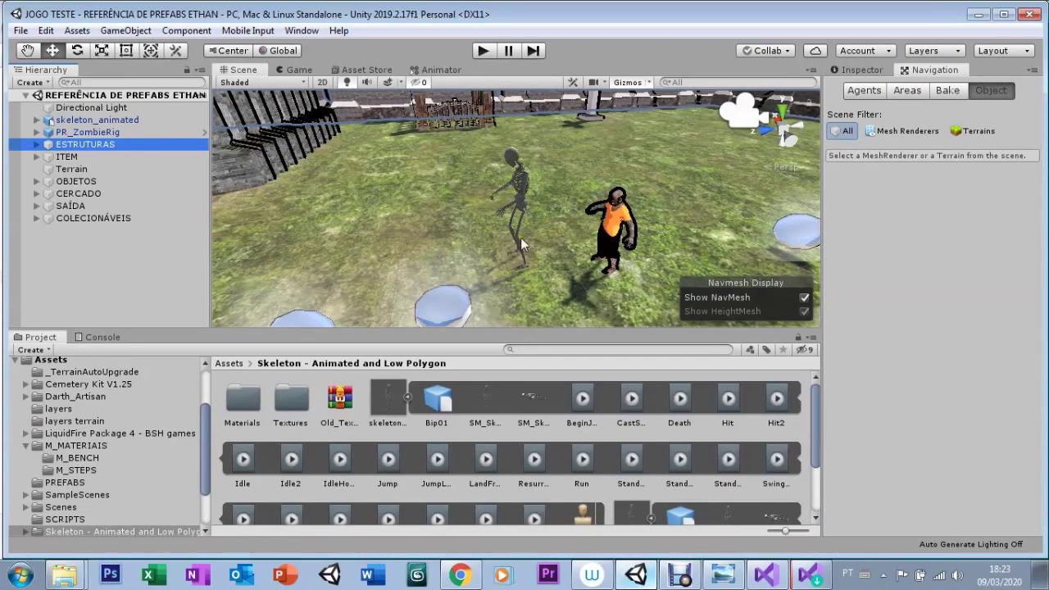
Step: Zoom out and orbit the Scene view to see the whole walled graveyard, buildings and coin row
scroll(514, 244, "down", 5)
scroll(514, 244, "down", 2)
scroll(514, 244, "down", 2)
scroll(514, 244, "down", 2)
scroll(514, 244, "down", 2)
scroll(514, 245, "down", 2)
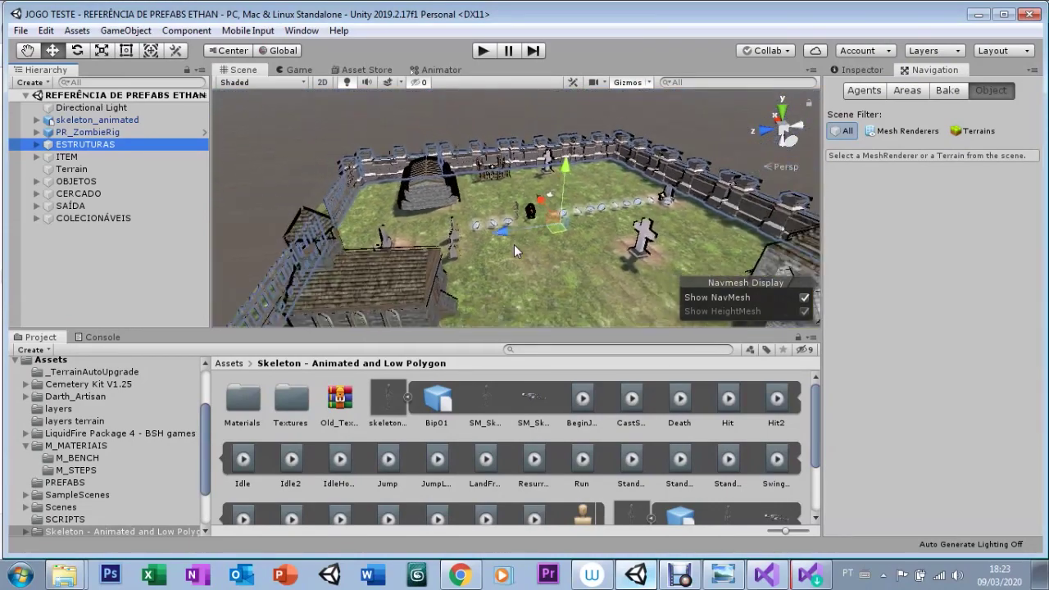
mouse_move(561, 269)
right_mouse_down()
mouse_move(597, 302)
mouse_move(410, 258)
right_mouse_up()
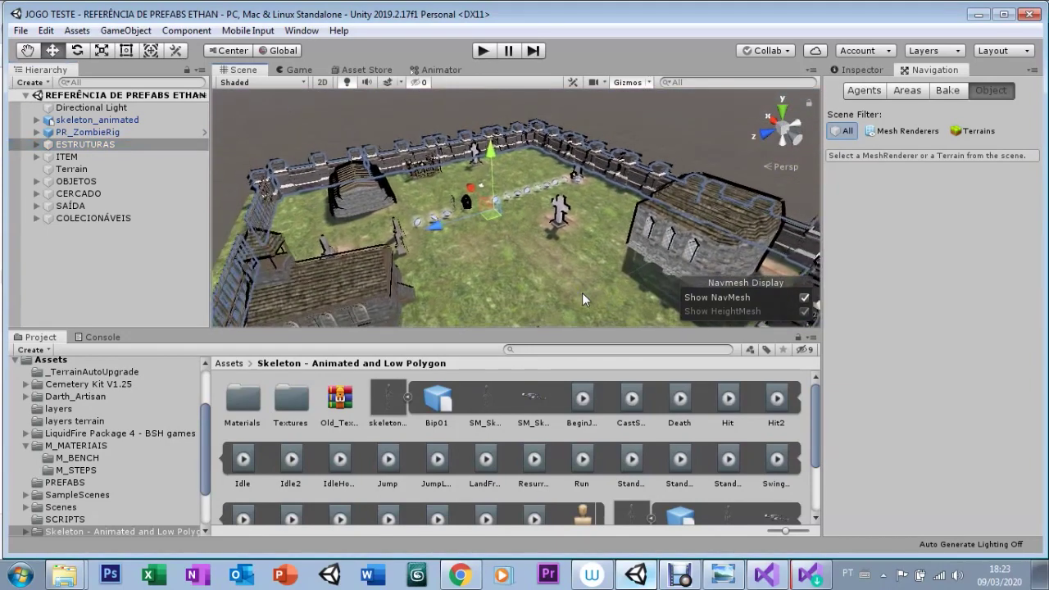
right_click_drag(488, 205, 403, 176)
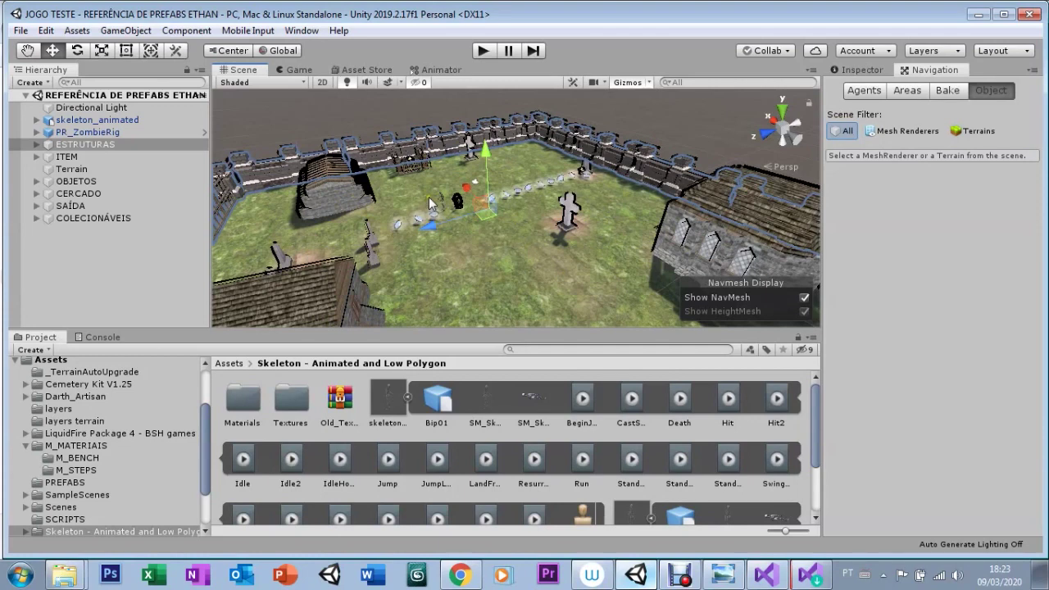
left_click(301, 31)
mouse_move(236, 316)
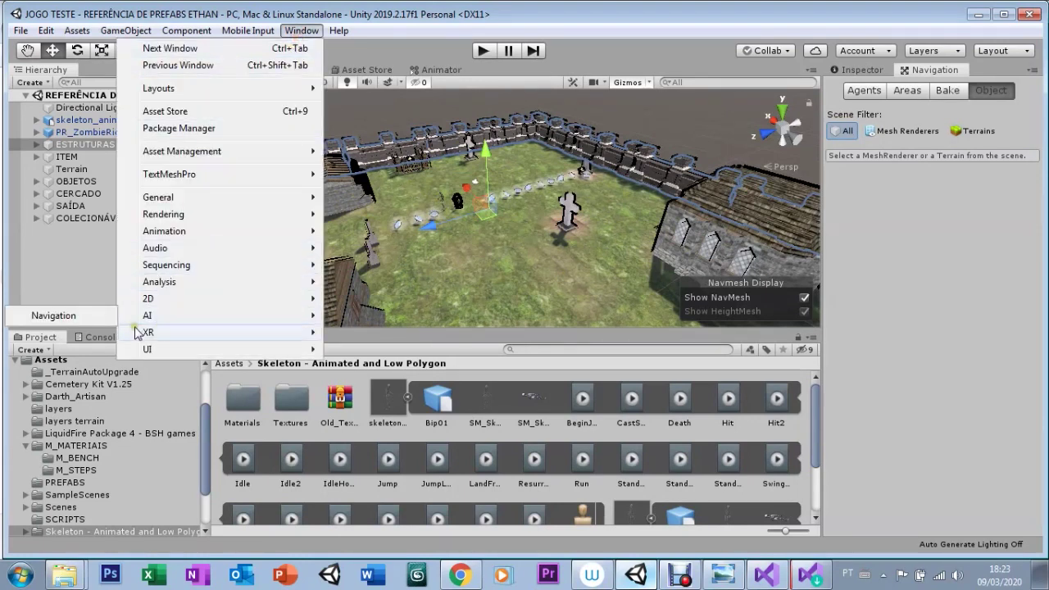
mouse_move(300, 298)
left_click(931, 74)
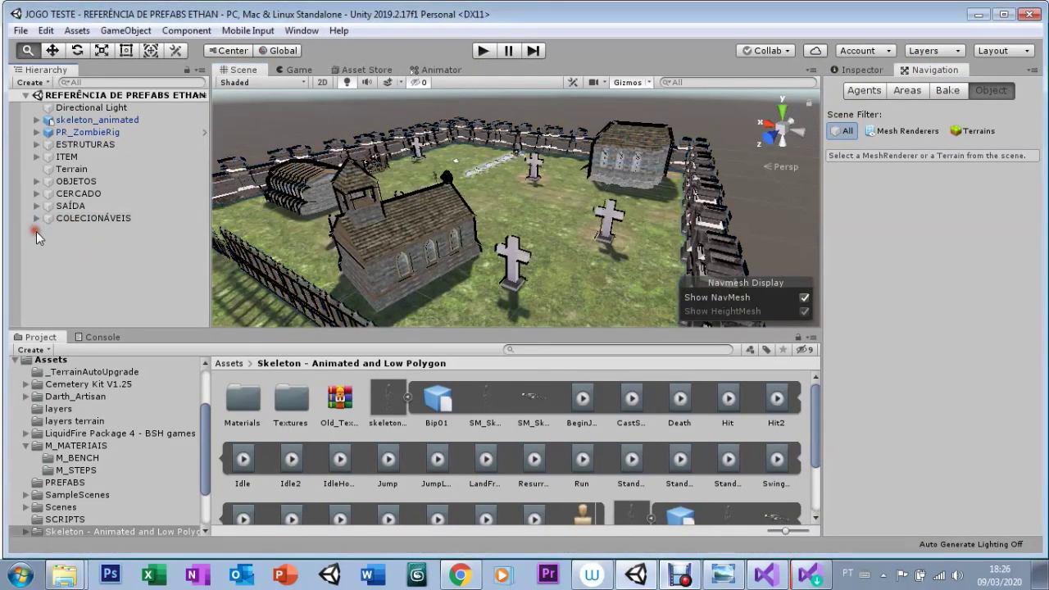
left_click(36, 218)
Step: Select PR_COIN through PR_COIN (11) under COLECIONÁVEIS and duplicate all twelve coins
left_click(78, 230)
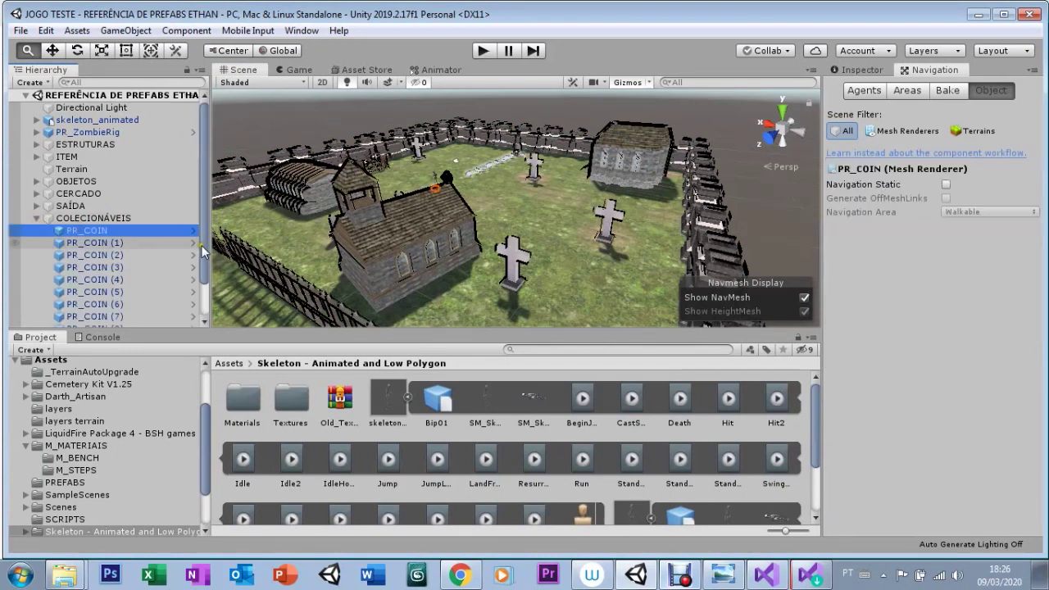
scroll(202, 252, "down", 2)
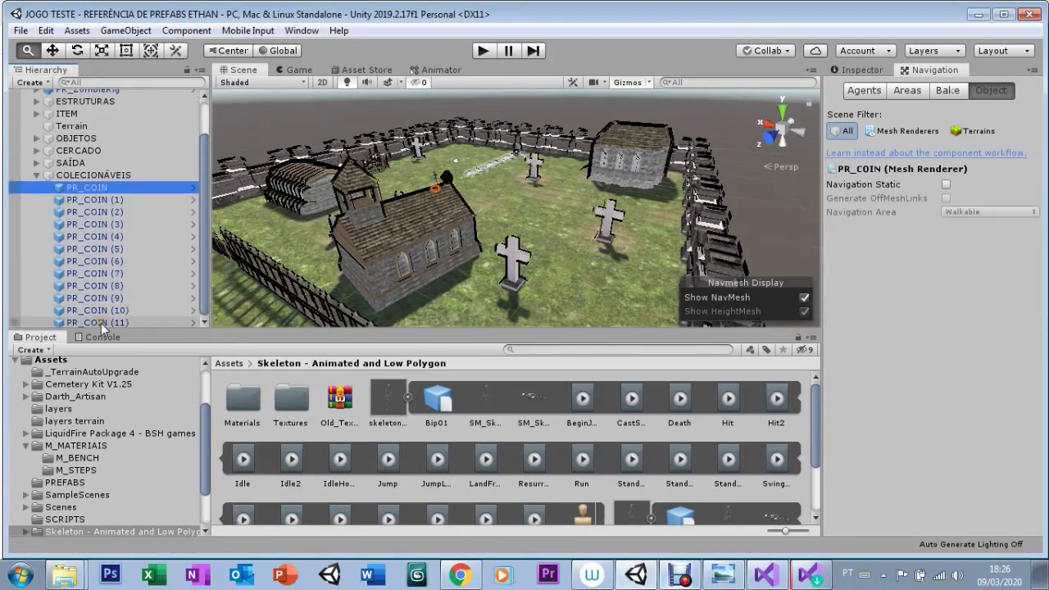
left_click(102, 323, "shift")
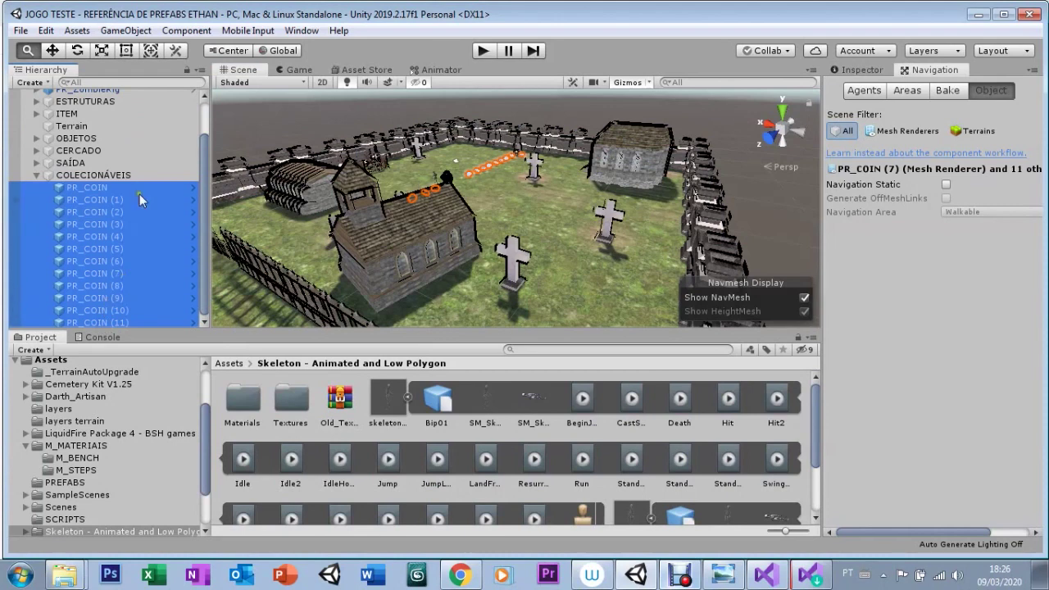
key("ctrl+d")
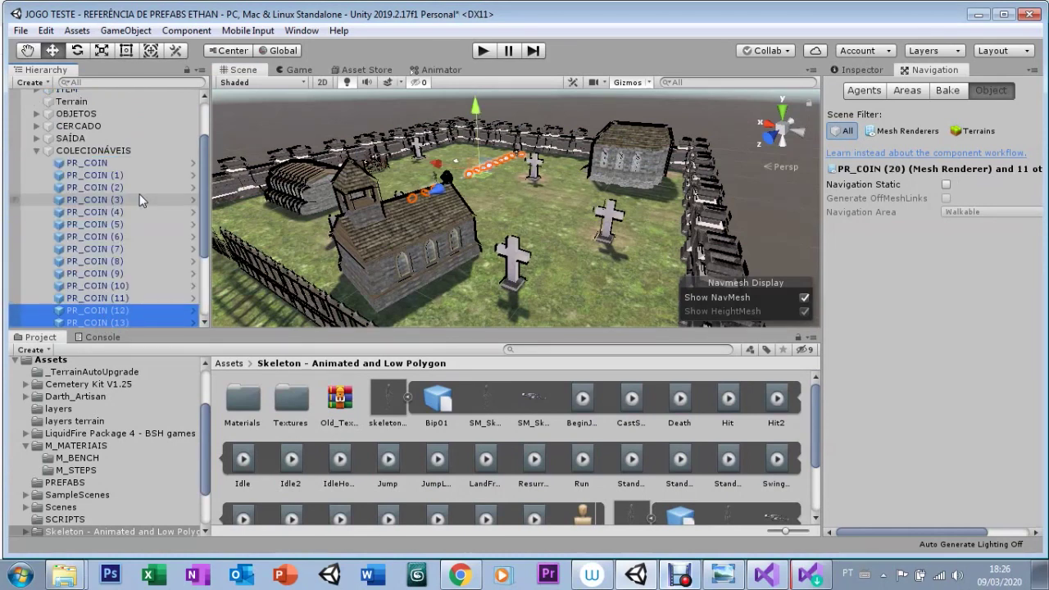
Step: Drag the twelve coin copies across the graveyard toward its left edge
mouse_move(446, 185)
left_mouse_down()
mouse_move(517, 201)
mouse_move(544, 176)
mouse_move(515, 162)
mouse_move(449, 209)
mouse_move(537, 194)
left_mouse_up()
scroll(449, 209, "up", 2)
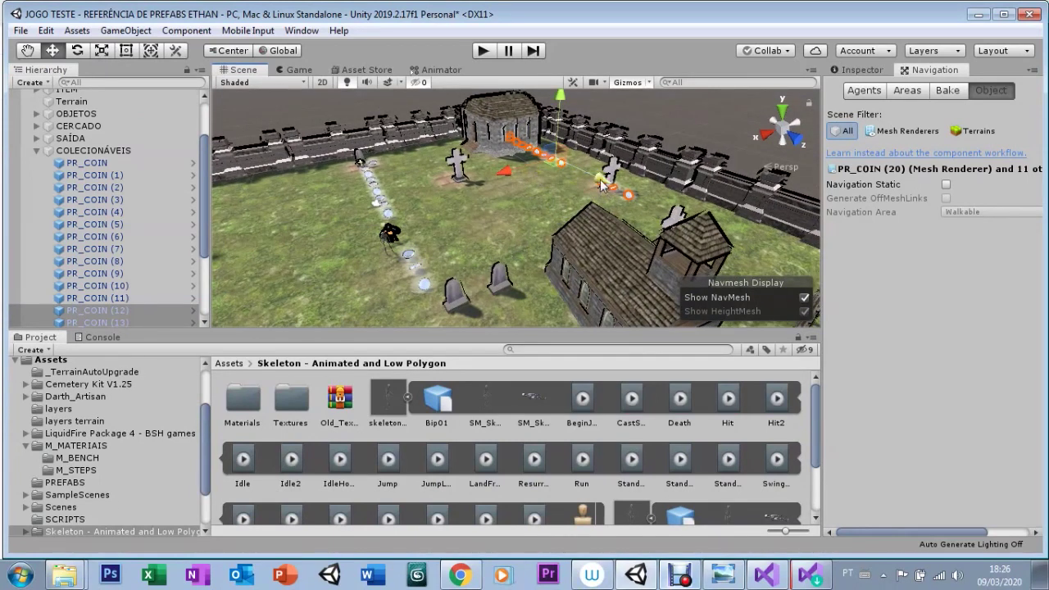
mouse_move(607, 189)
left_mouse_down()
mouse_move(687, 215)
mouse_move(664, 205)
mouse_move(413, 257)
mouse_move(379, 251)
left_mouse_up()
Step: Orbit the view and slide the copied coins into a row beside the original coins
key("q")
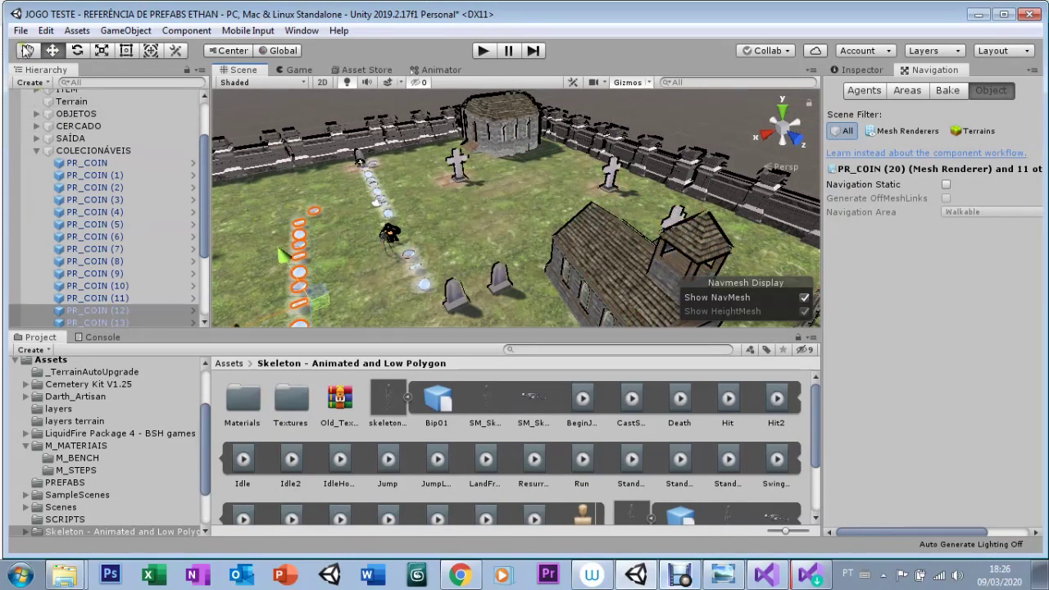
mouse_move(233, 249)
left_mouse_down("alt")
mouse_move(478, 233)
mouse_move(492, 246)
mouse_move(444, 166)
mouse_move(443, 211)
left_mouse_up("alt")
key("w")
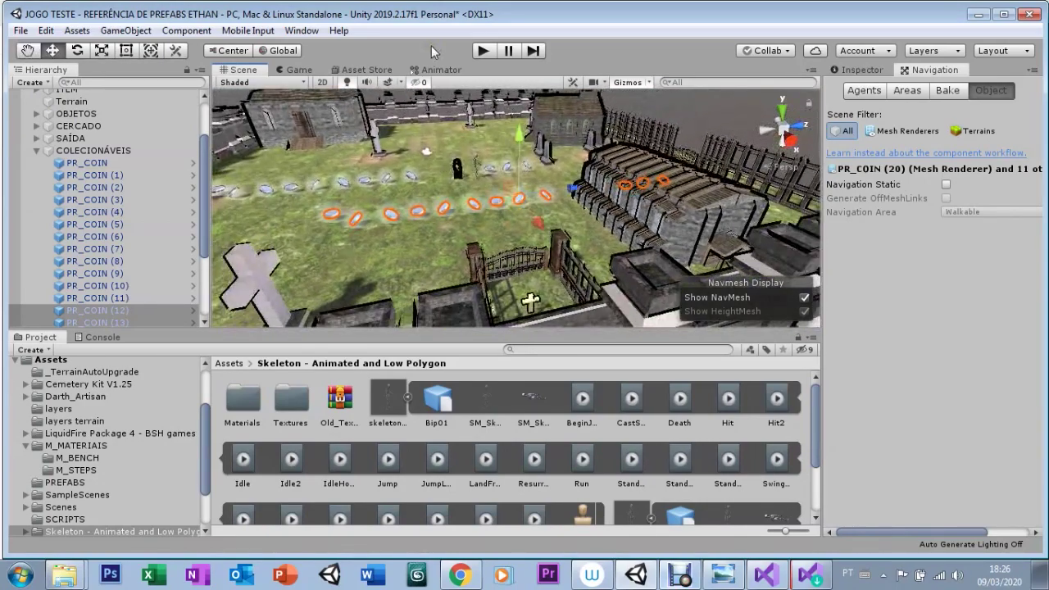
left_click_drag(562, 193, 491, 215)
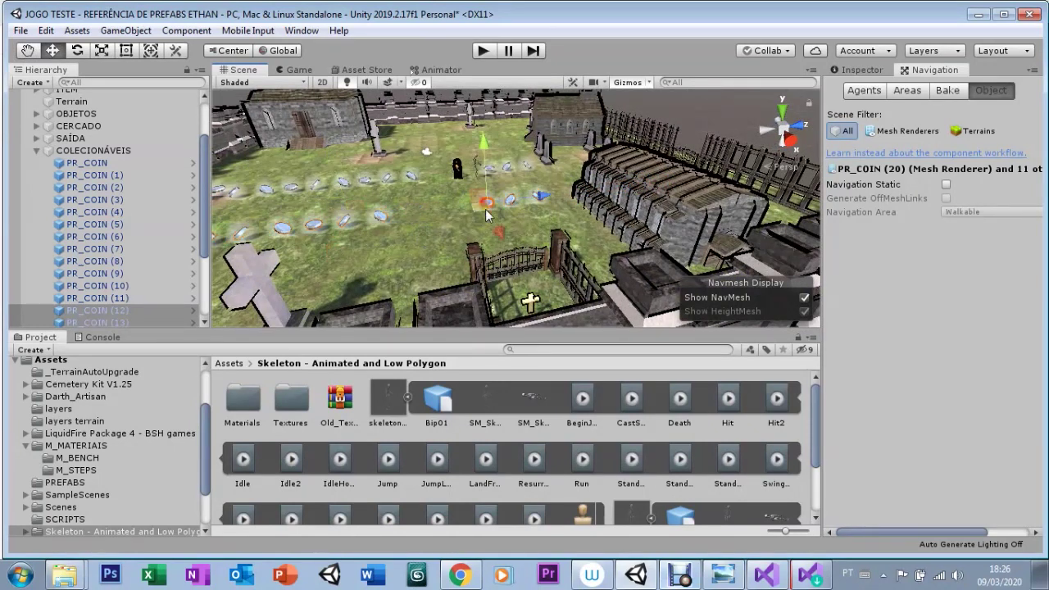
Step: Move PR_COIN (12) lower, near the gate, then pick the next coin
left_click(487, 203)
mouse_move(498, 225)
left_mouse_down()
mouse_move(516, 269)
mouse_move(510, 250)
left_mouse_up()
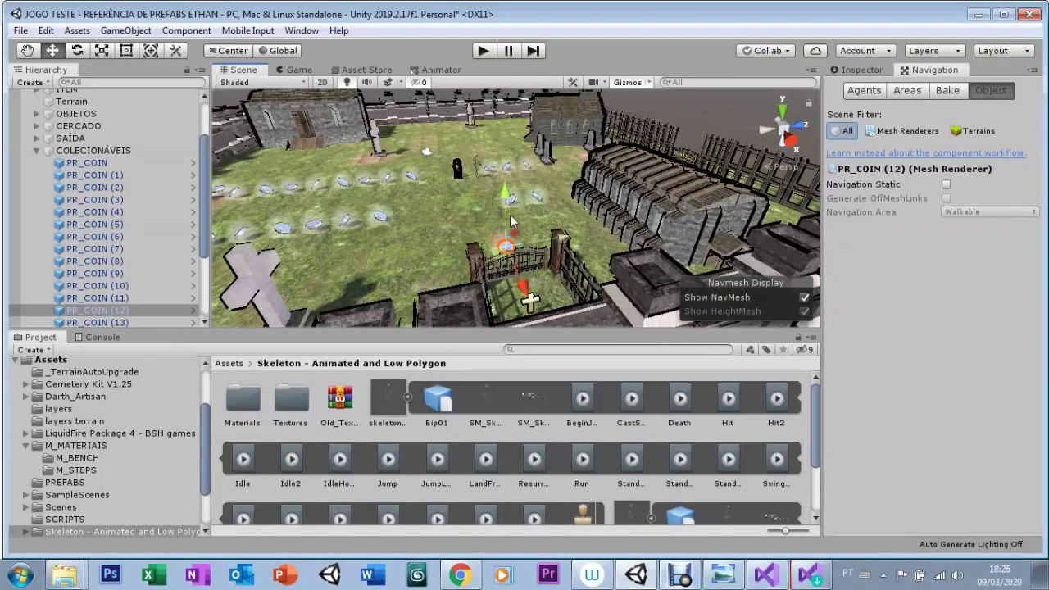
left_click(529, 205)
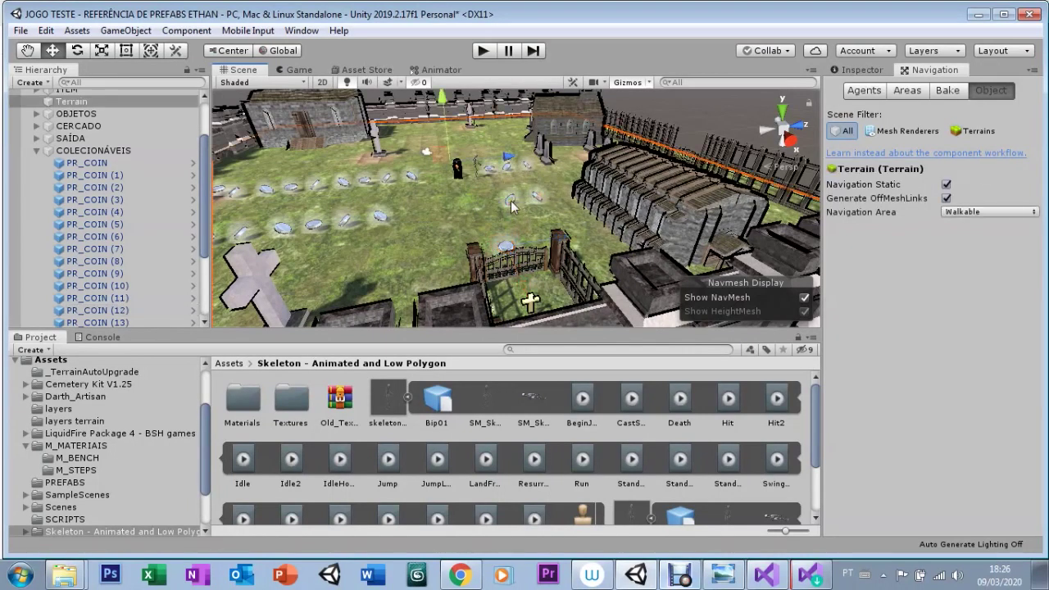
Step: Move PR_COIN (13) down, then duplicate it into PR_COIN (14) and move that up-left
left_click(526, 202)
left_click_drag(488, 203, 492, 230)
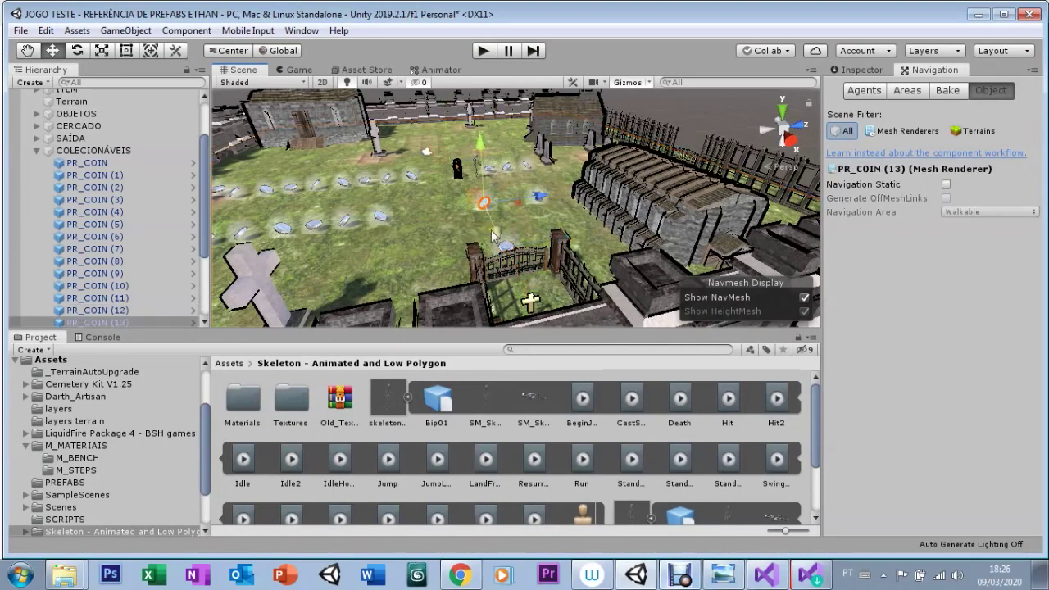
key("ctrl+d")
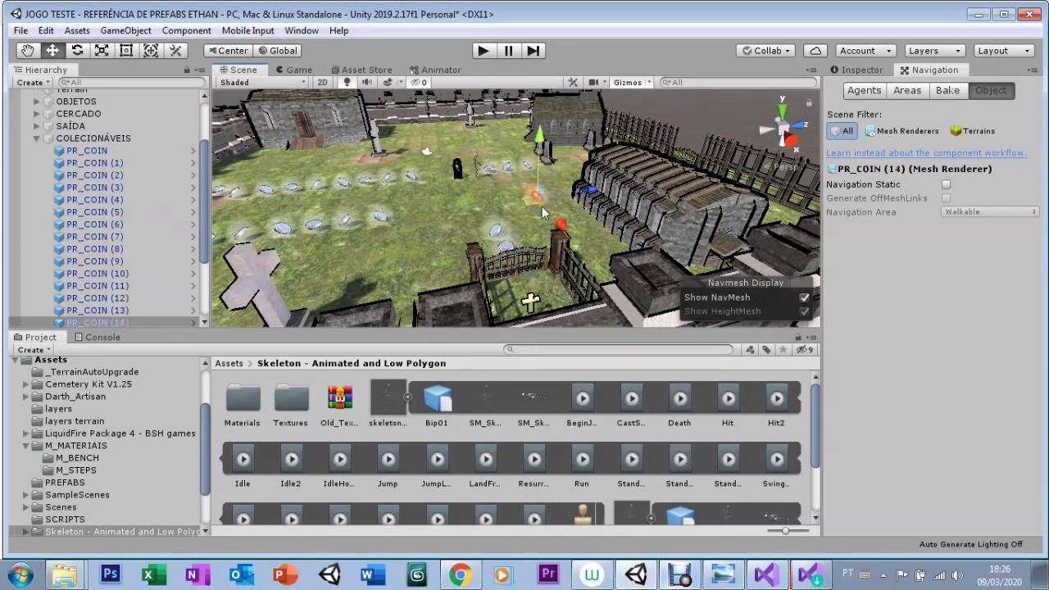
mouse_move(548, 220)
left_mouse_down()
mouse_move(516, 215)
mouse_move(506, 258)
mouse_move(384, 232)
left_mouse_up()
Step: Select PR_COIN (12), (13) and (14) together and frame them in view
key("ctrl+d")
key("ctrl+d")
key("ctrl+d")
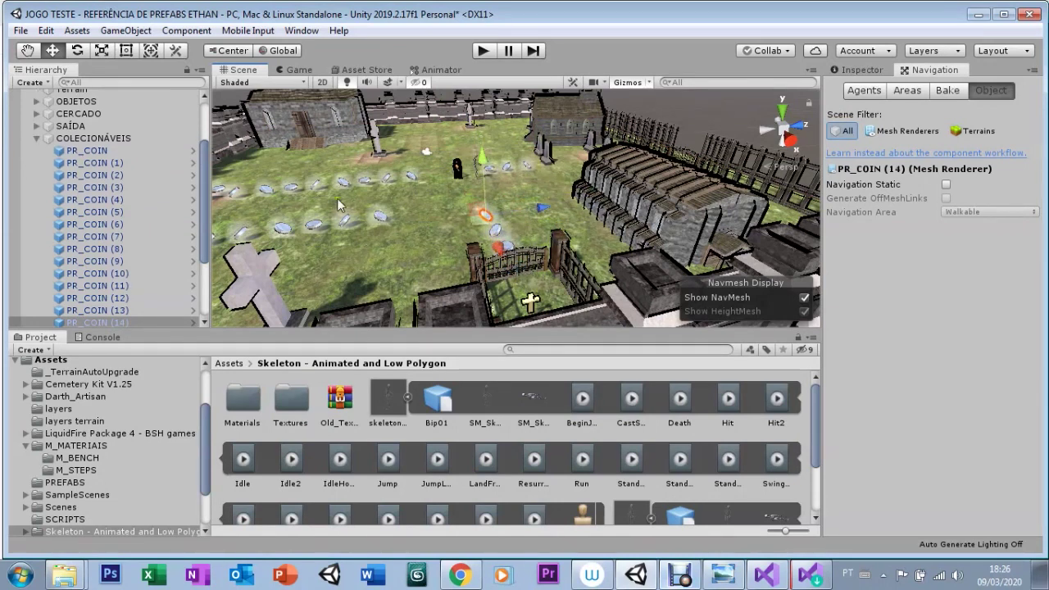
left_click(485, 217)
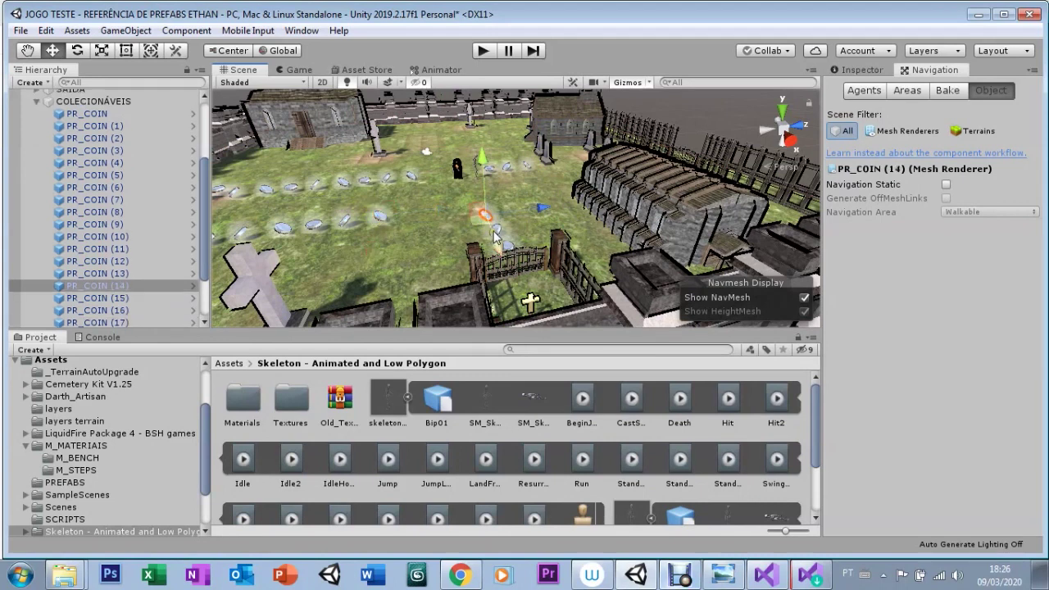
left_click(495, 230, "shift")
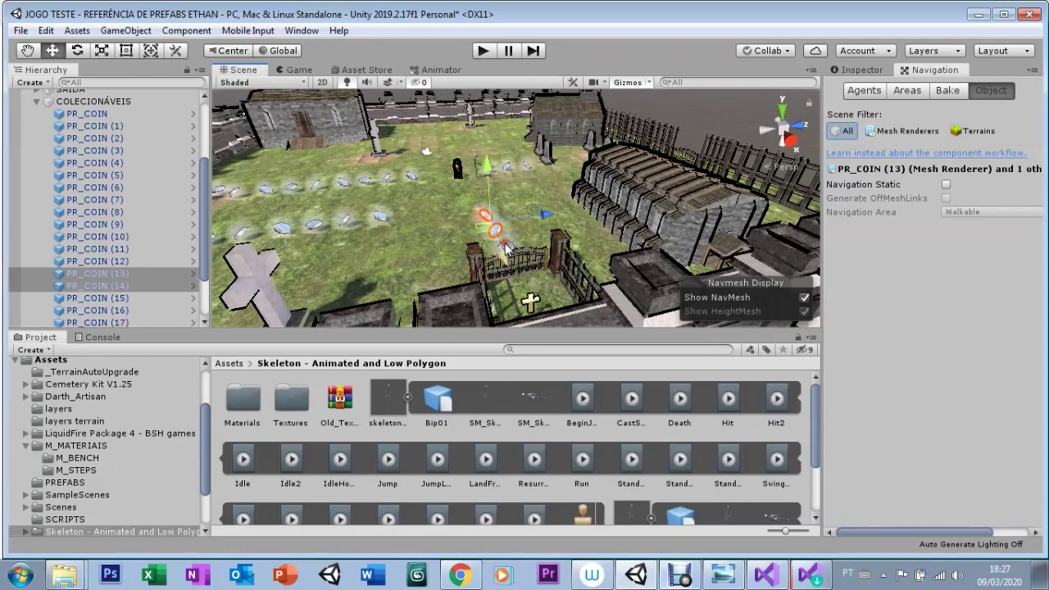
key("f")
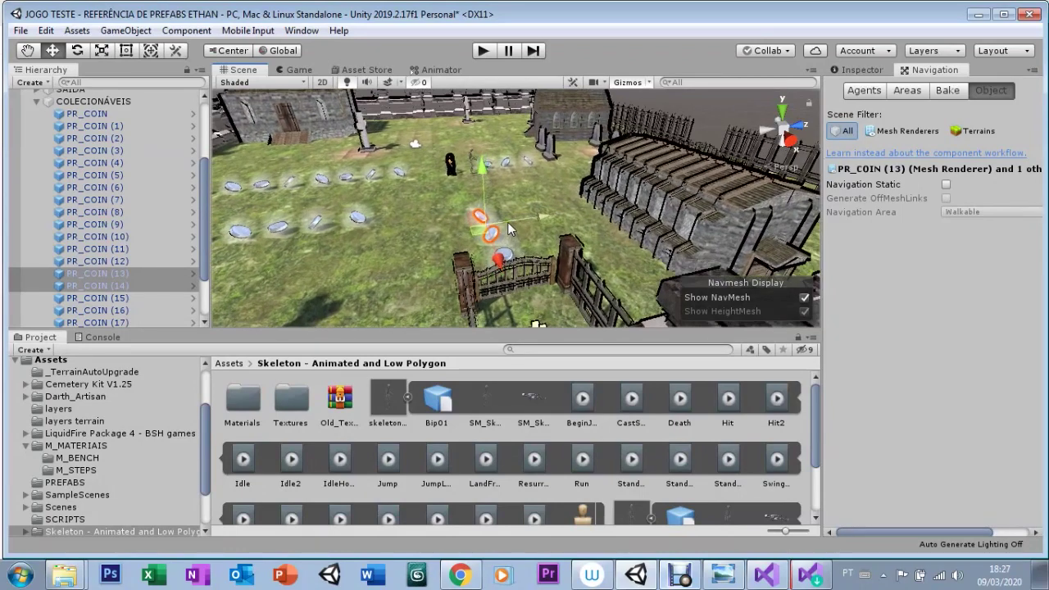
left_click(482, 311, "shift")
key("f")
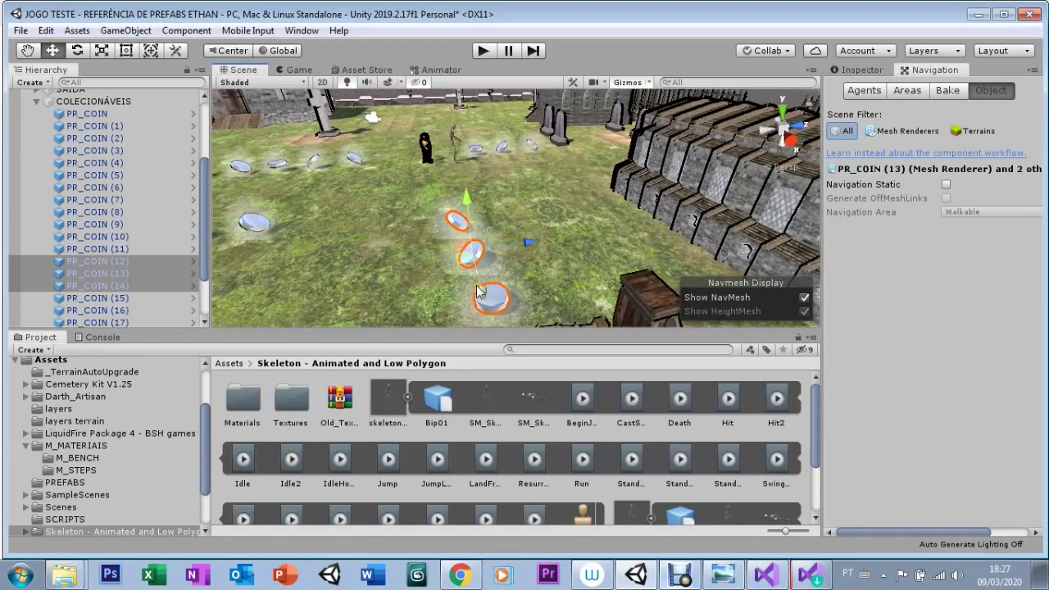
Step: Duplicate the three coins and move the copies to a new row along the path
key("ctrl+d")
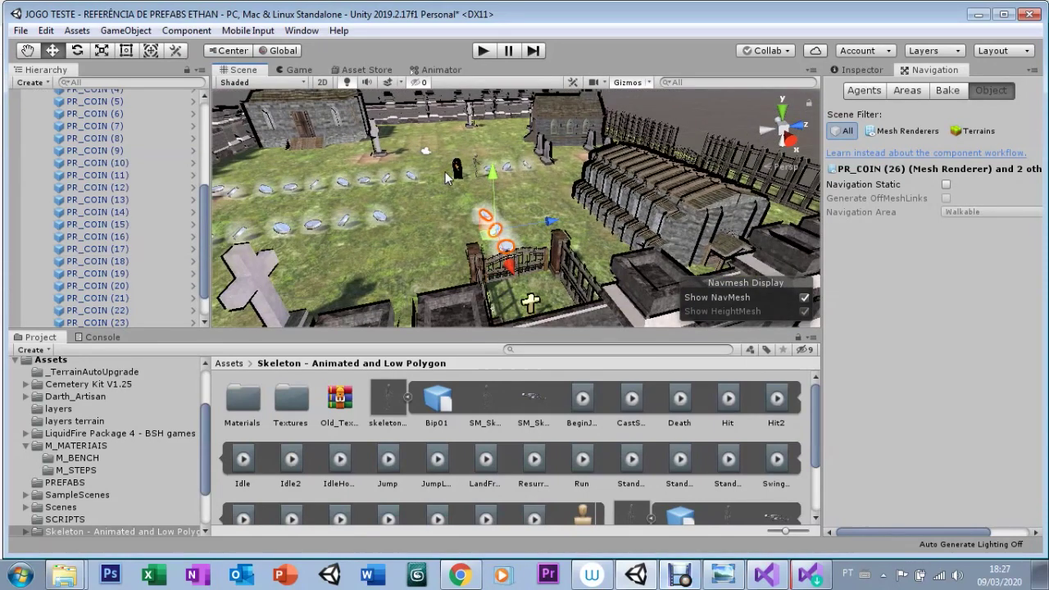
mouse_move(508, 264)
left_mouse_down()
mouse_move(388, 96)
mouse_move(391, 74)
mouse_move(412, 121)
mouse_move(450, 88)
left_mouse_up()
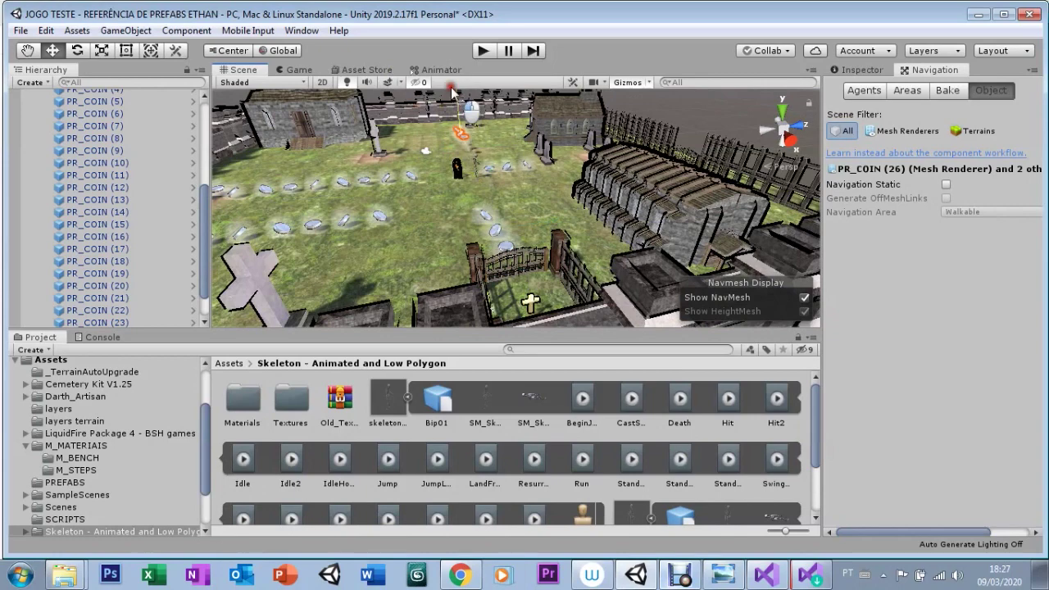
left_click_drag(450, 89, 455, 118)
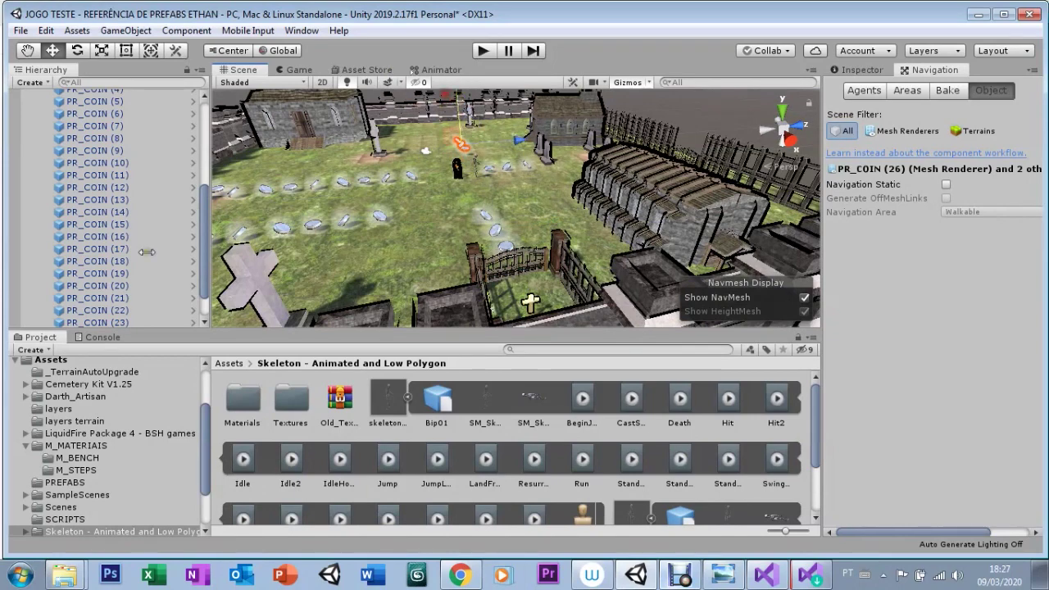
scroll(99, 297, "down", 1)
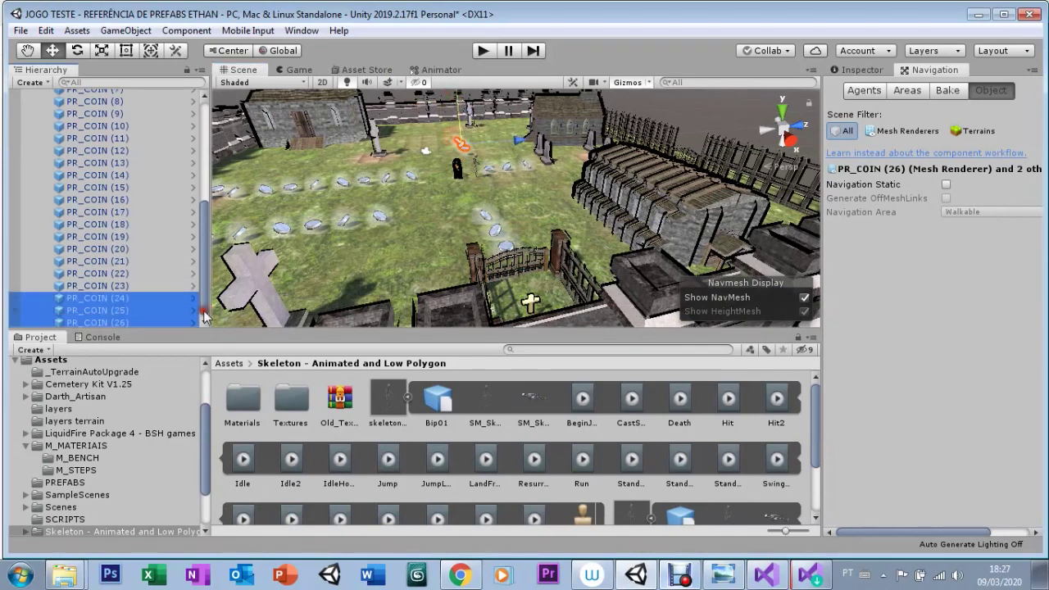
Step: Frame PR_COIN (24) among the chapel gravestones, then collapse the COLECIONÁVEIS group
left_click(63, 300)
key("f")
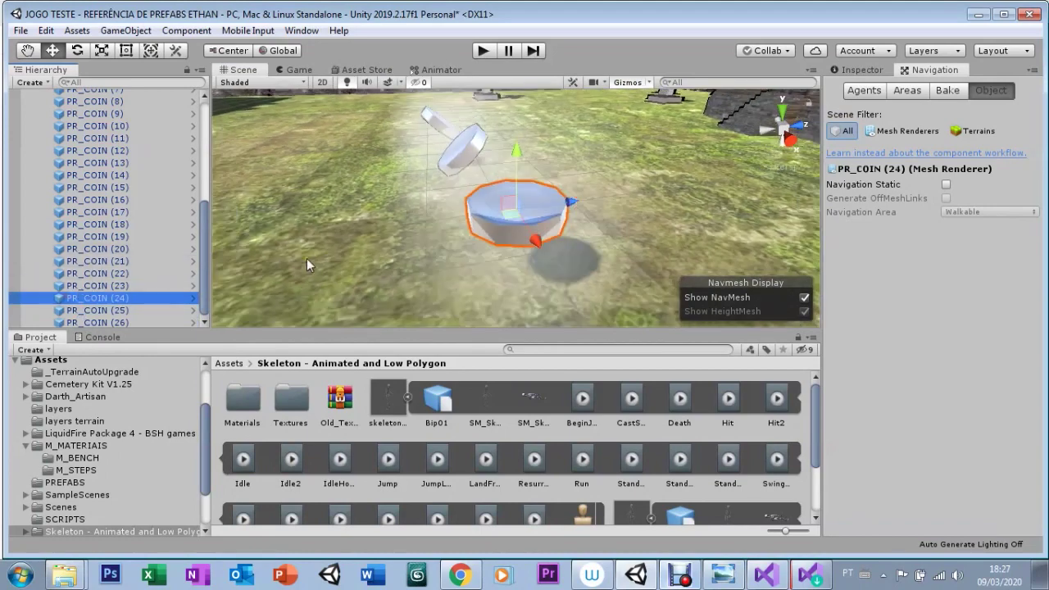
right_click_drag(306, 258, 496, 244)
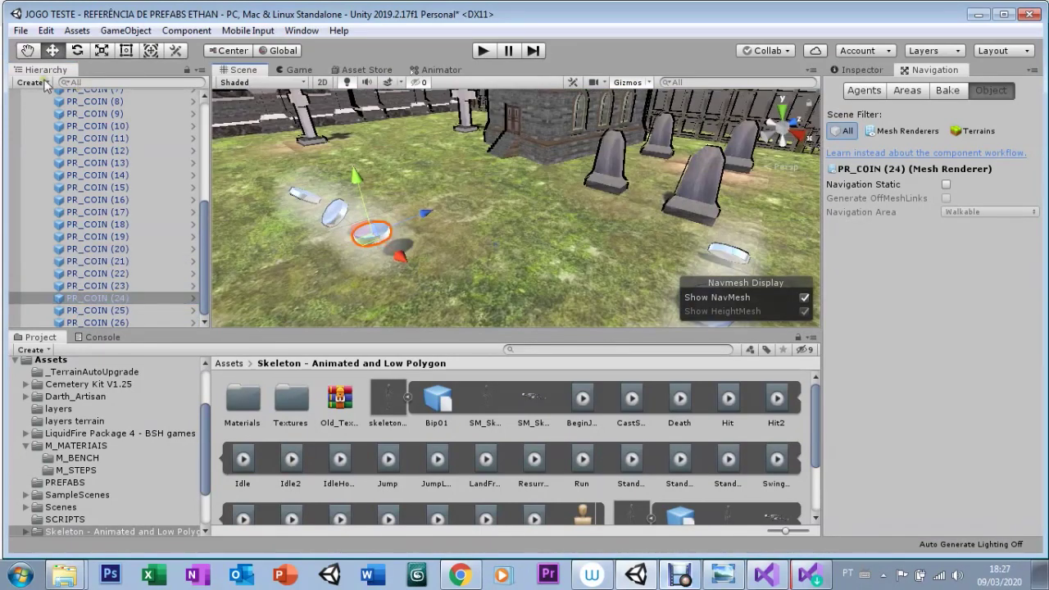
scroll(246, 221, "up", 1)
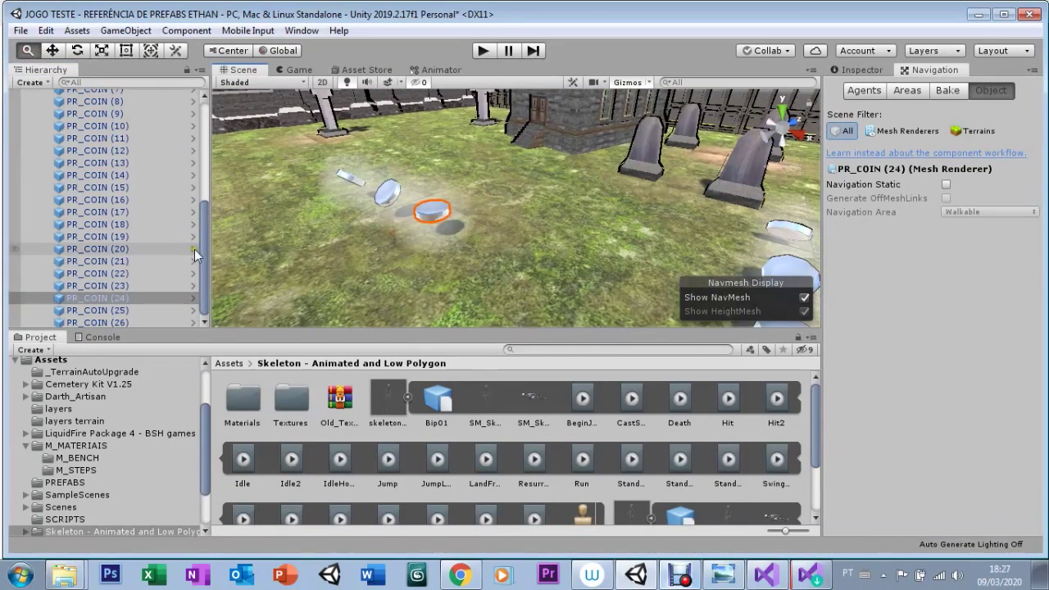
scroll(196, 213, "up", 2)
scroll(198, 209, "up", 5)
left_click(37, 218)
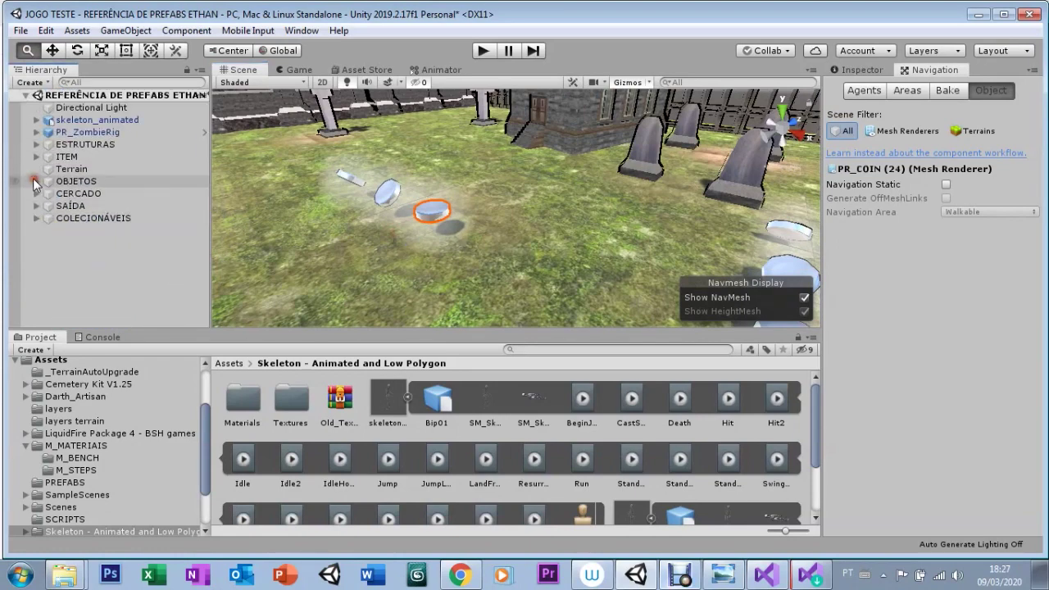
Step: Scale up PR_ZombieRig and raise it slightly along the Y axis
double_click(50, 132)
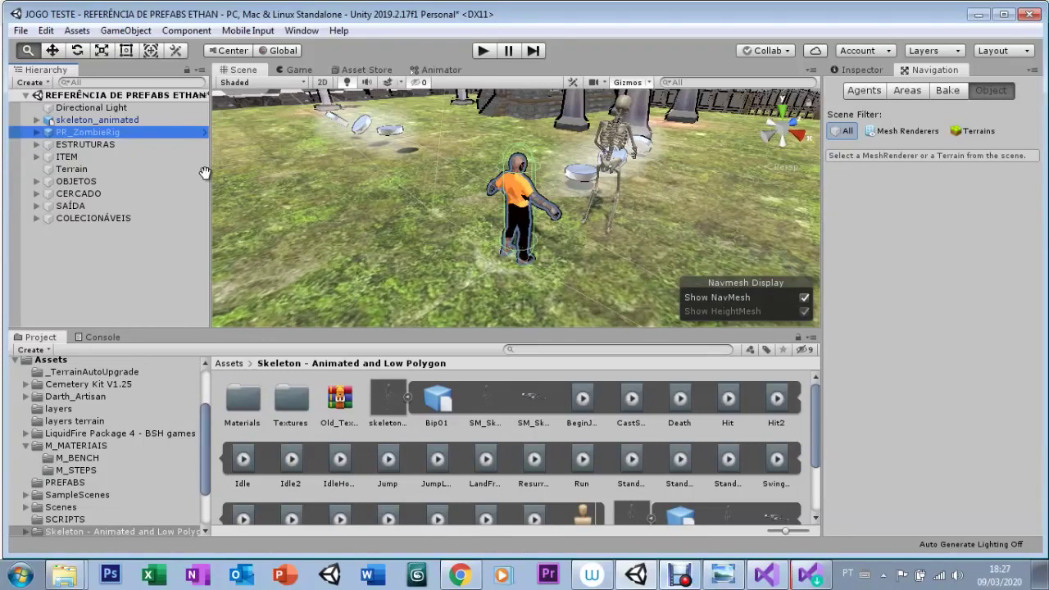
key("r")
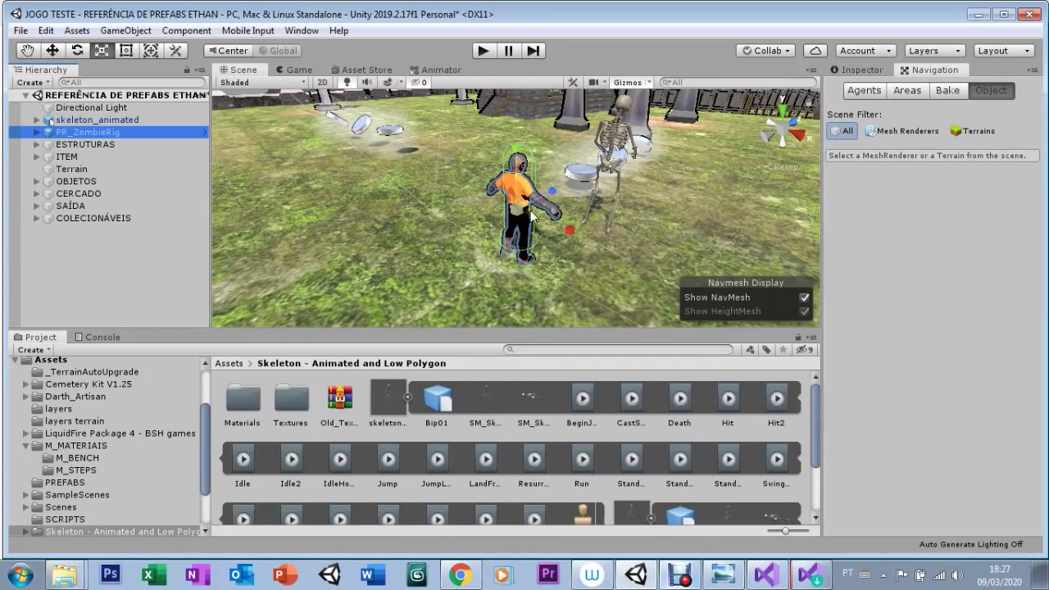
left_click_drag(522, 214, 523, 187)
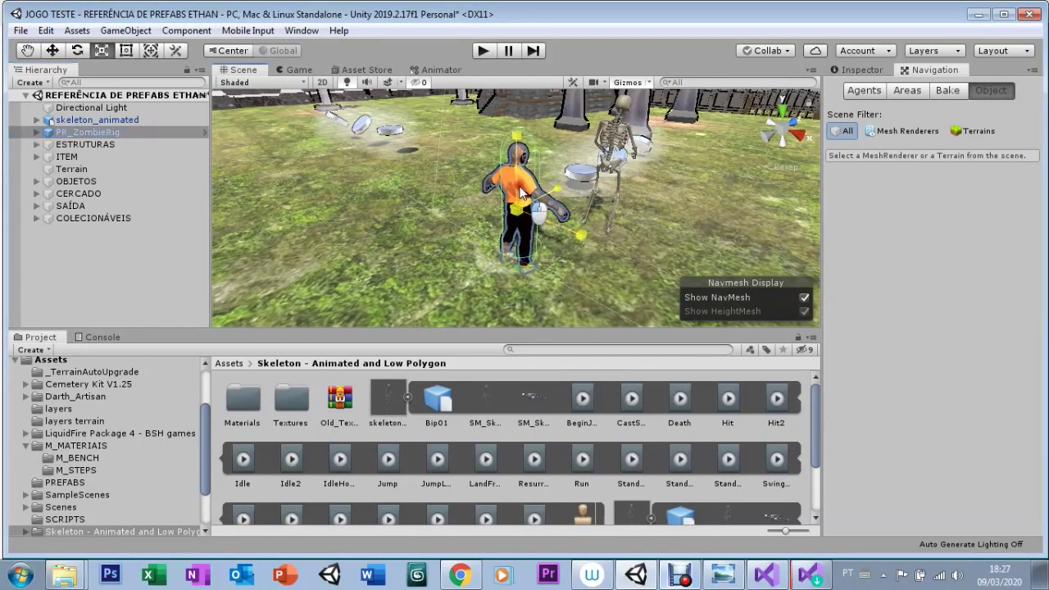
key("w")
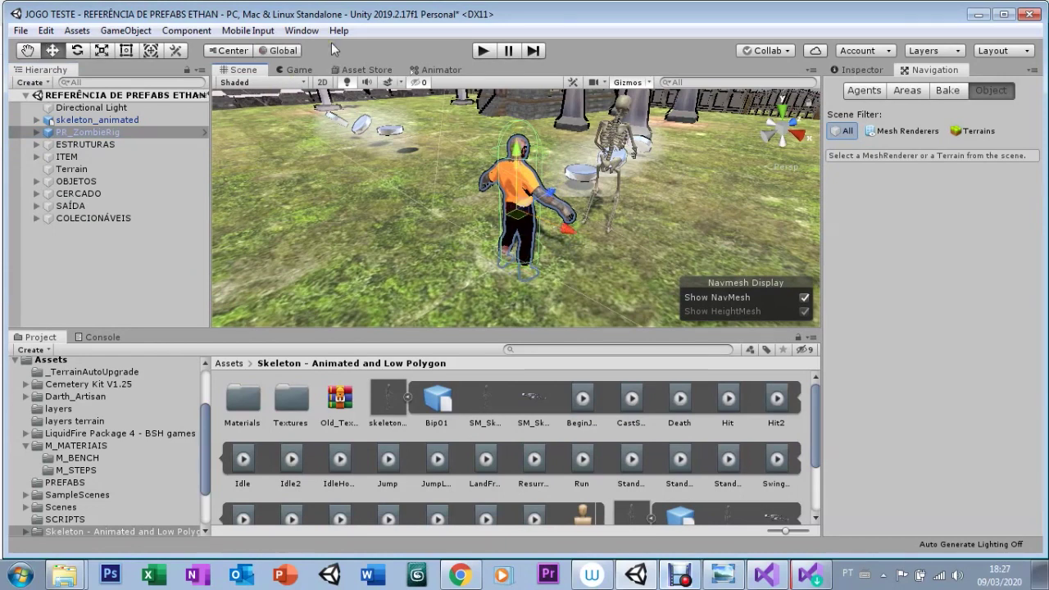
left_click_drag(511, 141, 511, 132)
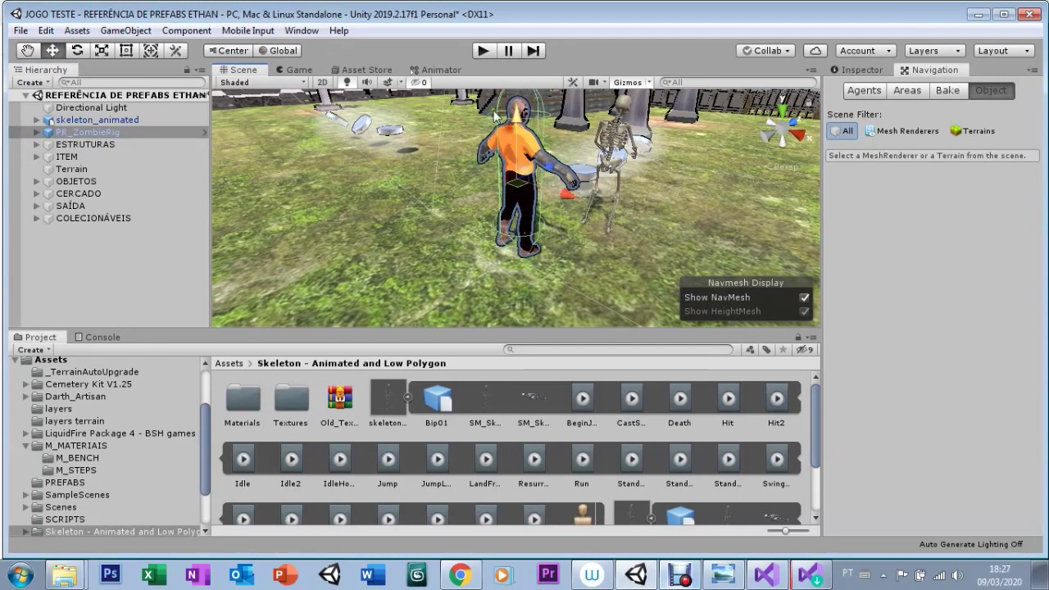
Step: Preview the zombie in the Game view, then return to Scene and orbit around it
left_click(295, 70)
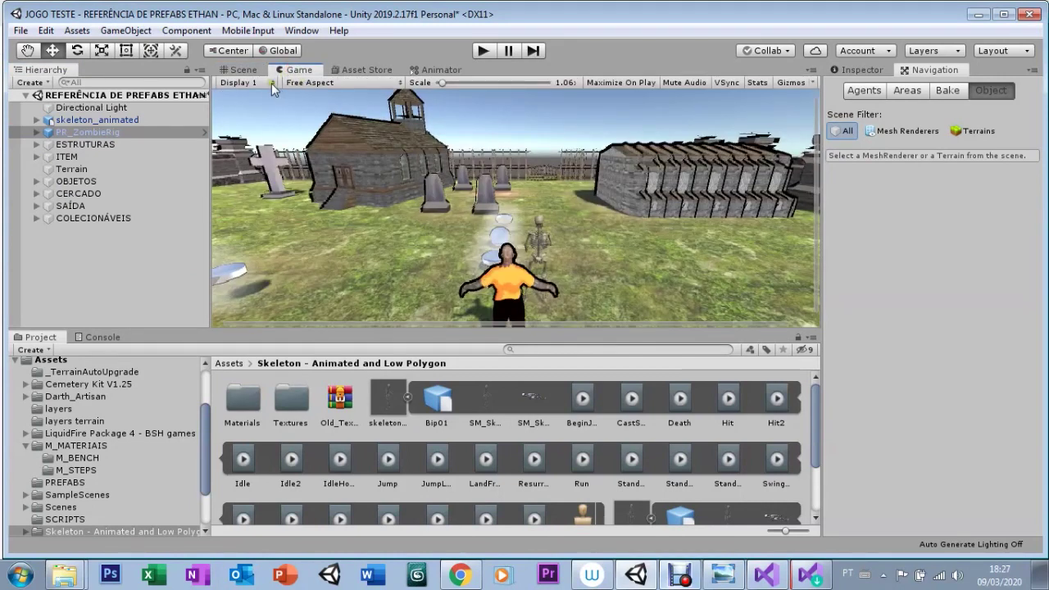
left_click(238, 70)
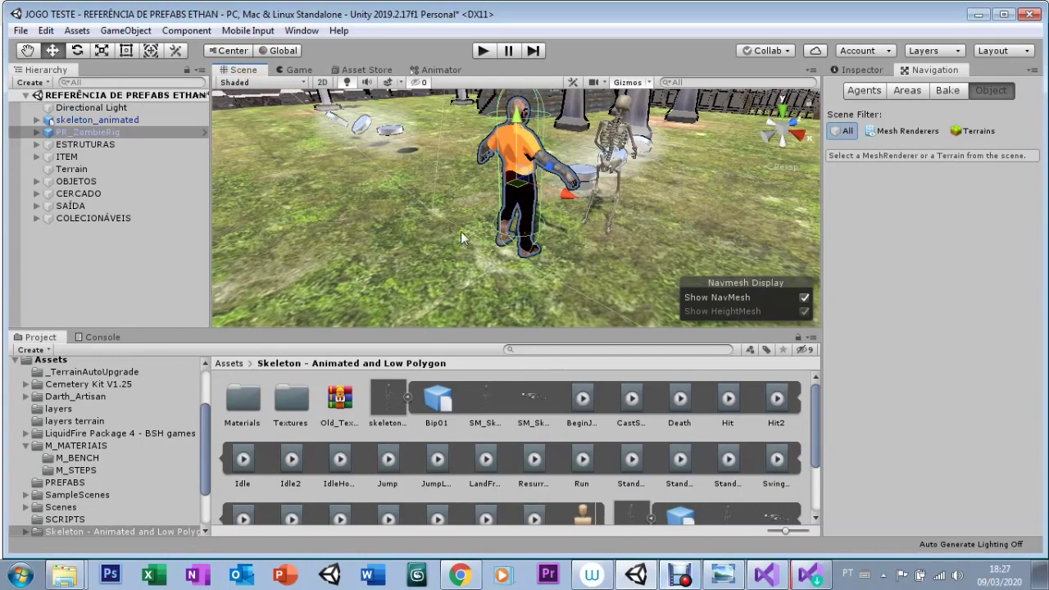
right_click_drag(263, 152, 336, 154, "alt")
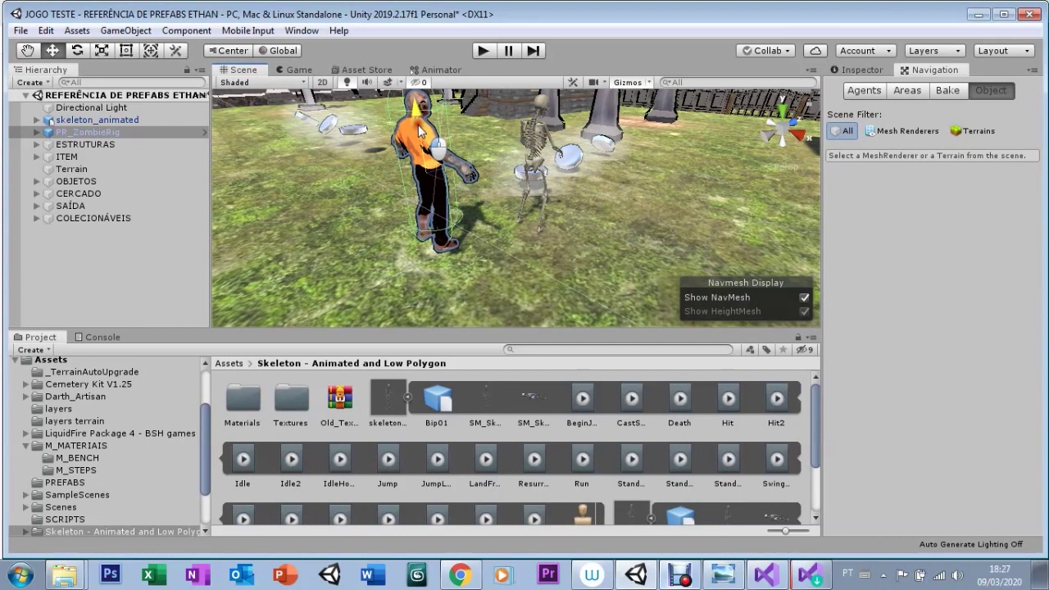
Step: Scale up skeleton_animated and move it right, near the gravestones
left_click(536, 148)
key("r")
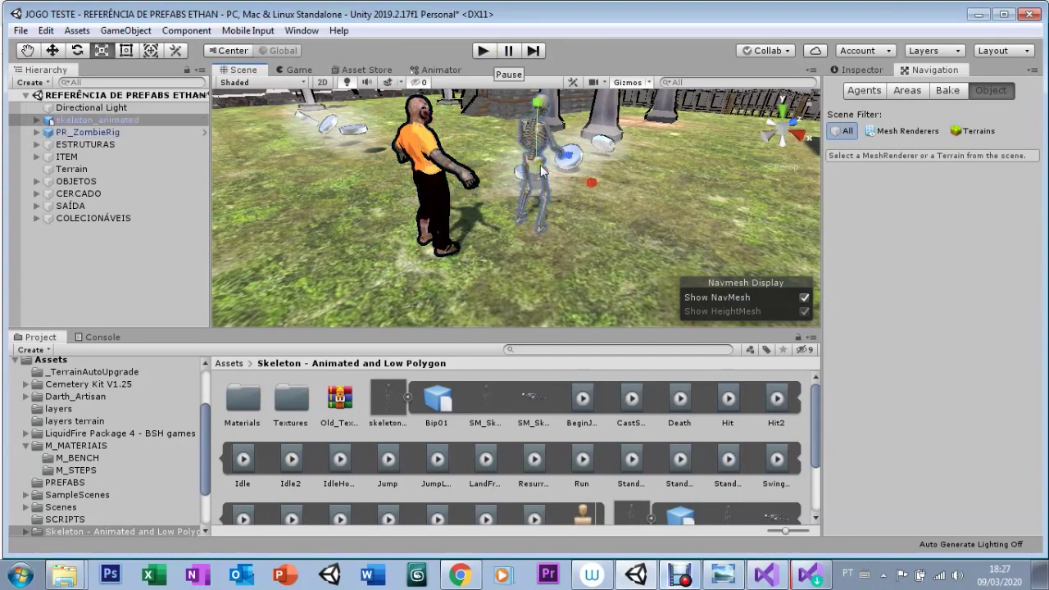
left_click_drag(541, 170, 519, 141)
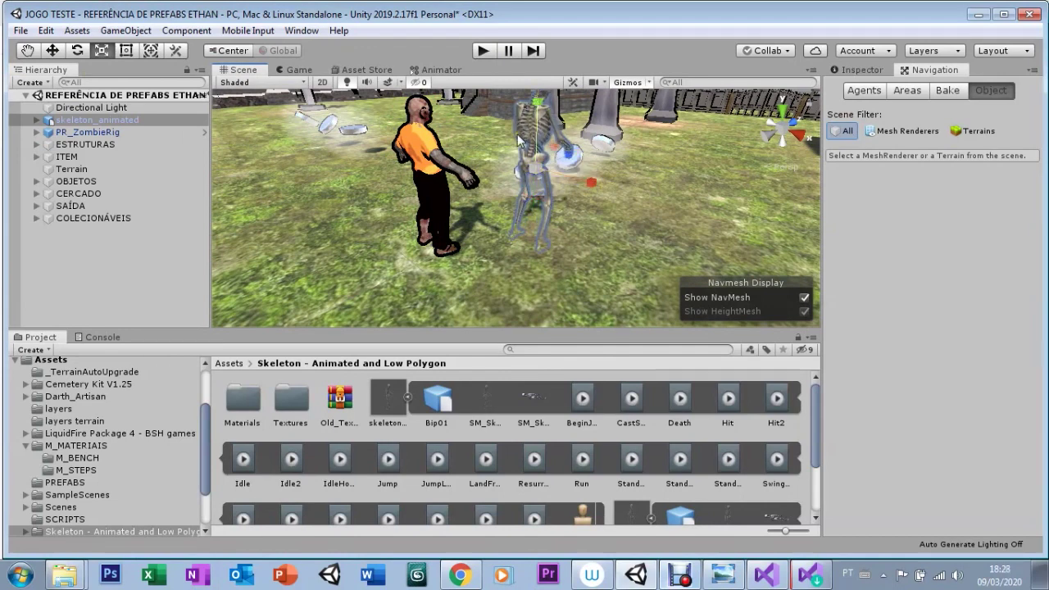
left_click(25, 50)
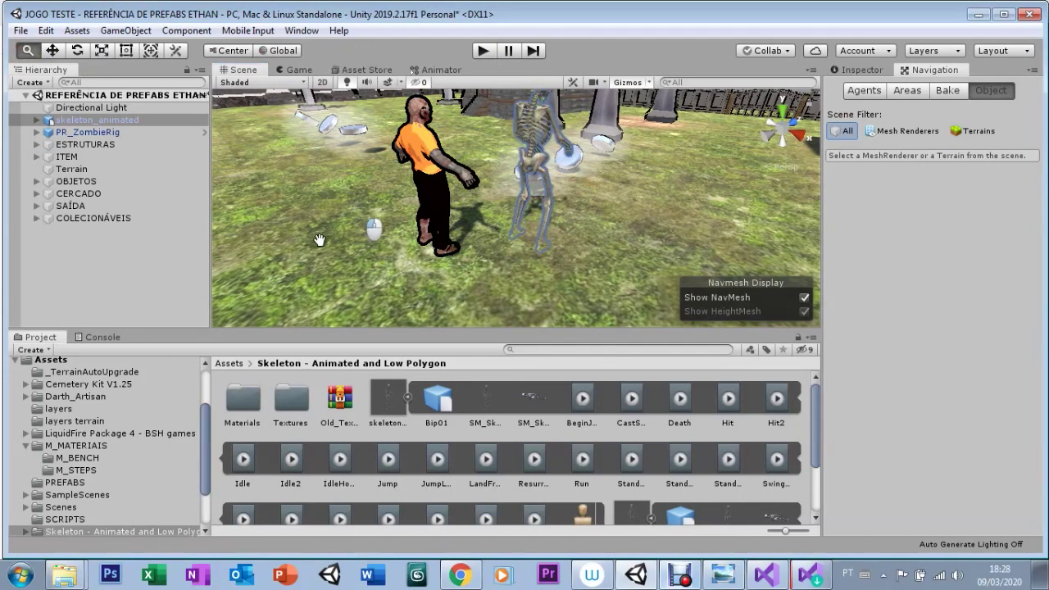
scroll(314, 205, "down", 3)
key("w")
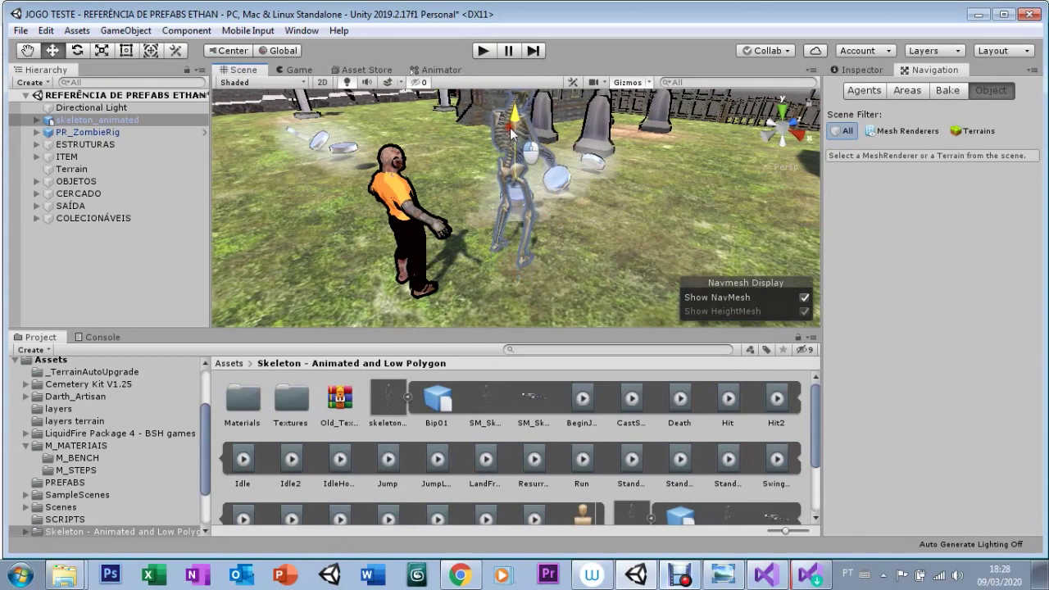
left_click_drag(535, 195, 610, 193)
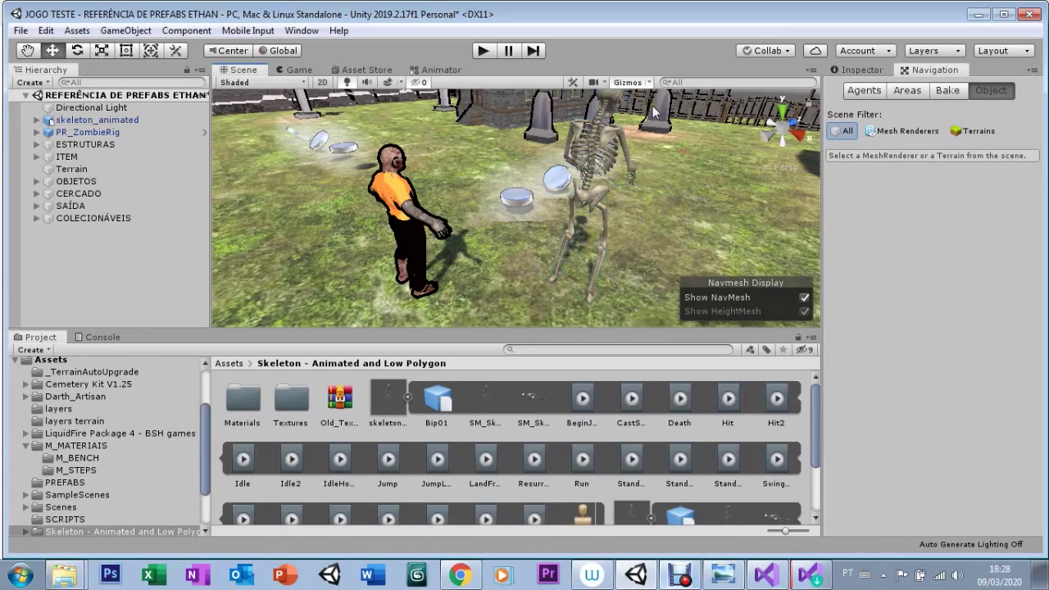
left_click_drag(613, 187, 689, 166)
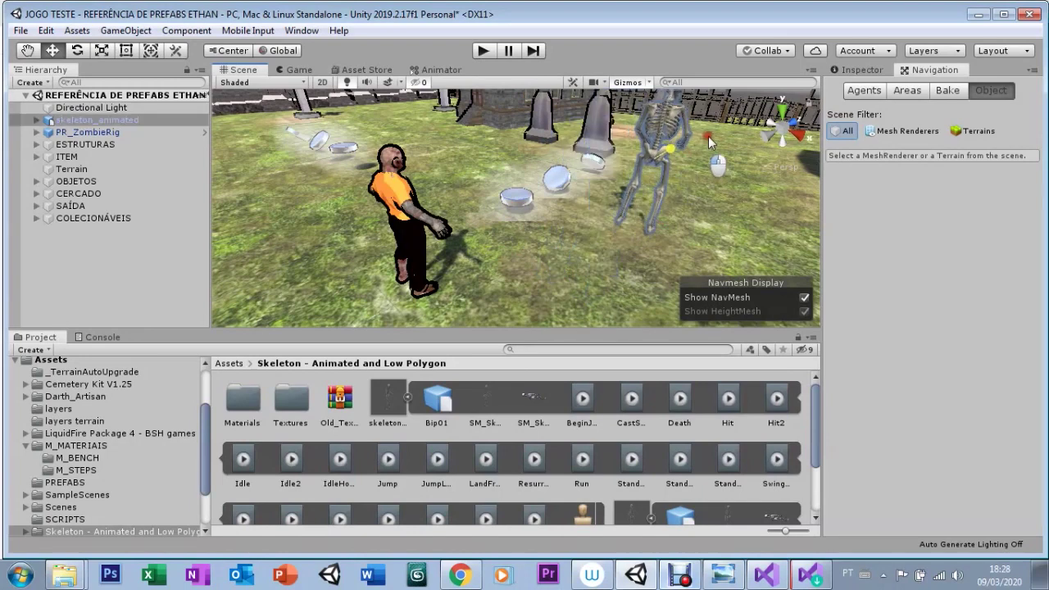
Step: Save the scene and orbit to view more of the graveyard
scroll(656, 195, "down", 3)
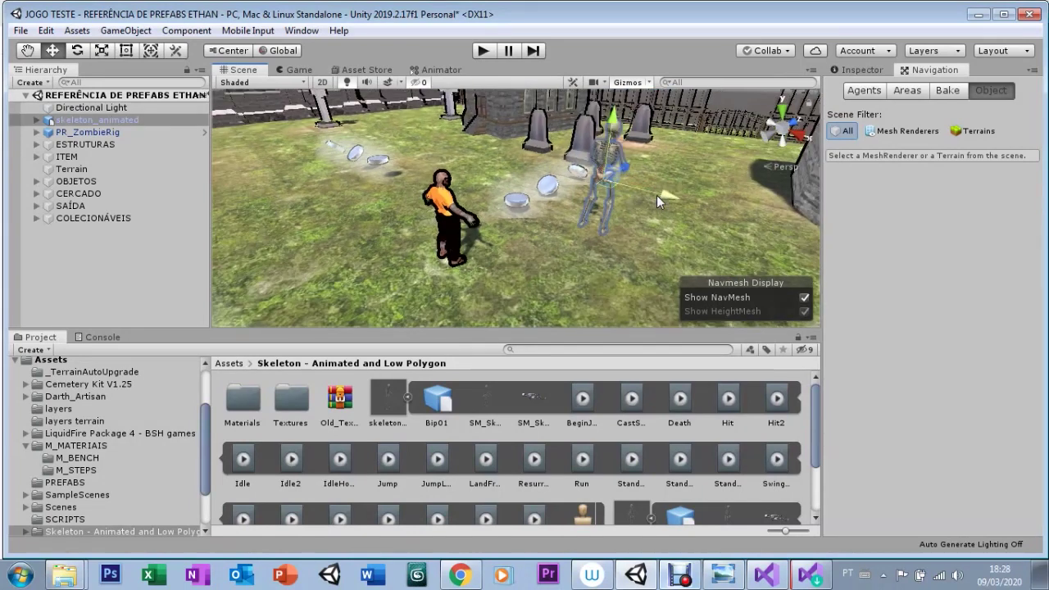
key("ctrl+s")
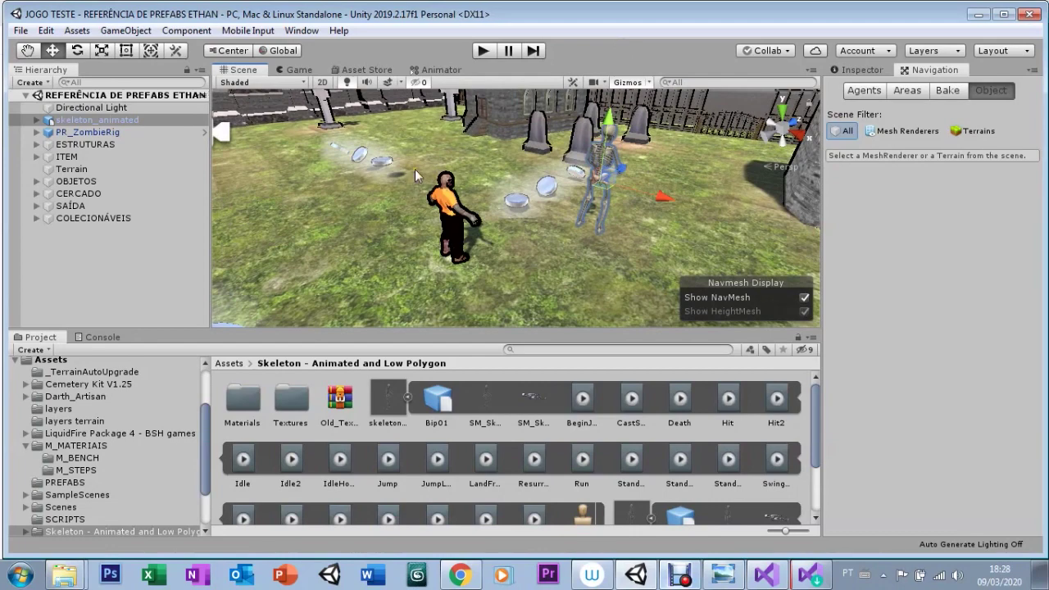
scroll(422, 230, "down", 5)
mouse_move(452, 272)
left_mouse_down("alt")
mouse_move(294, 245)
mouse_move(490, 280)
left_mouse_up("alt")
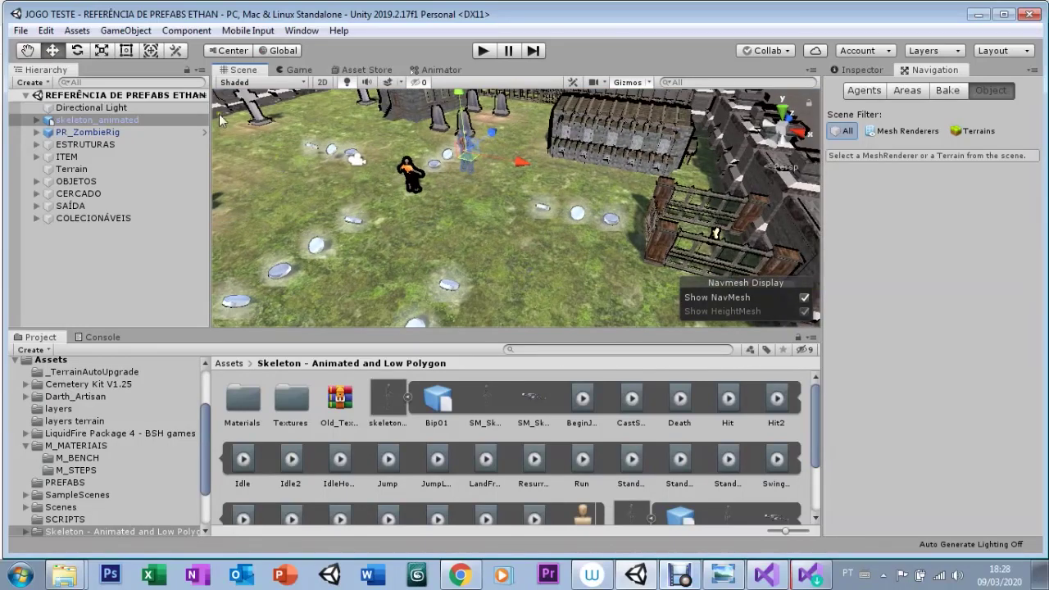